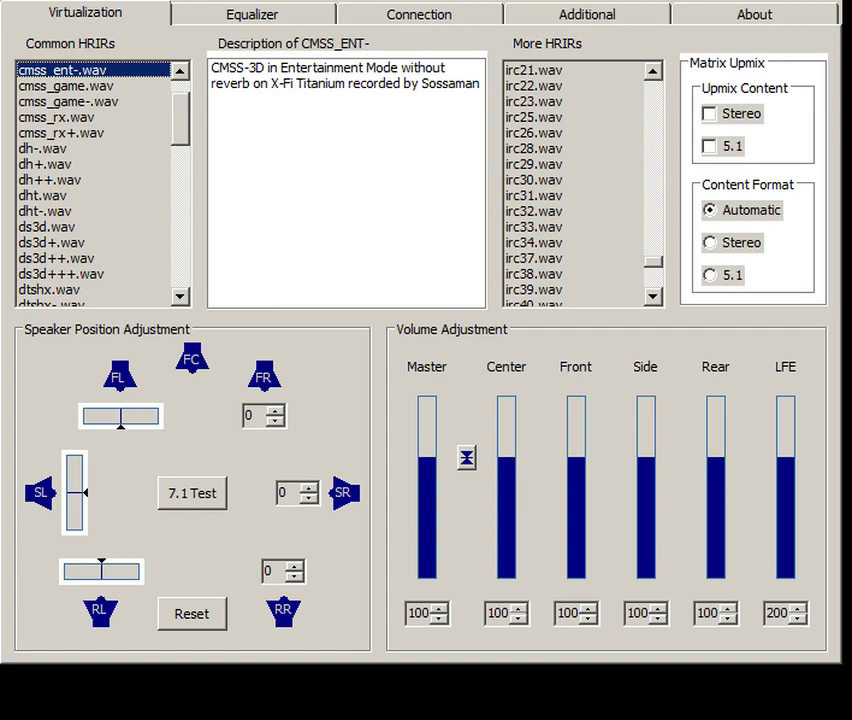
Step: Audition the common HRIRs cmss_game-.wav, cmss_rx.wav, dh-.wav and dht-.wav by selecting each in turn
{"action": "left_click", "coordinate": [68, 102]}
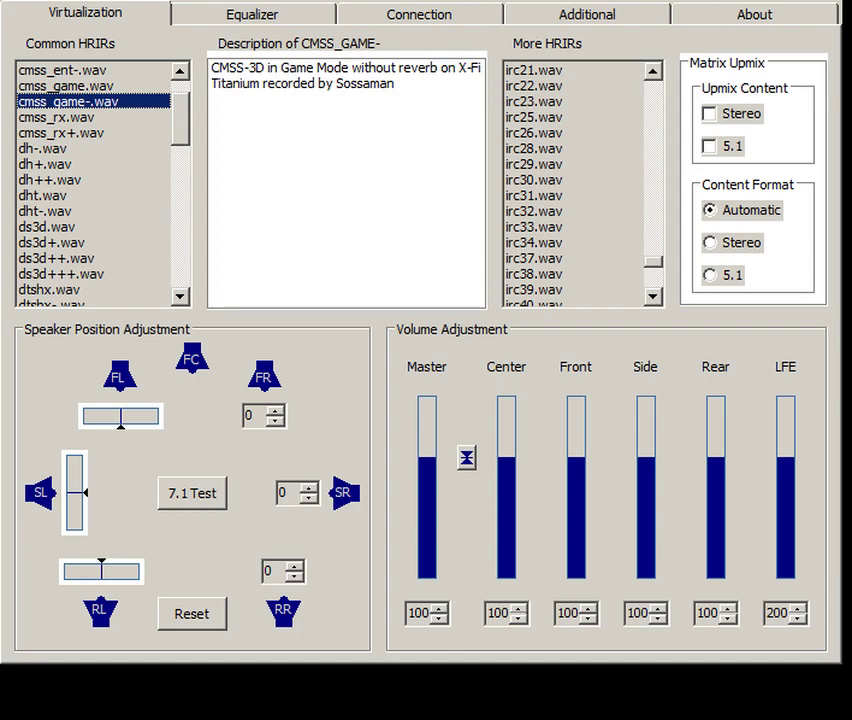
{"action": "left_click", "coordinate": [57, 117]}
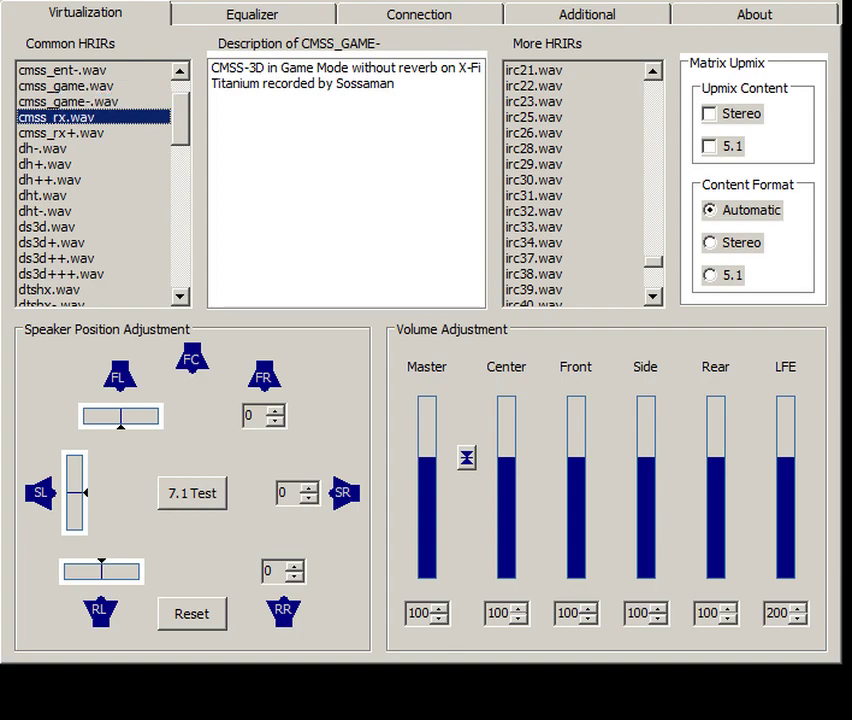
{"action": "scroll", "coordinate": [93, 183], "scroll_direction": "down", "scroll_amount": 2}
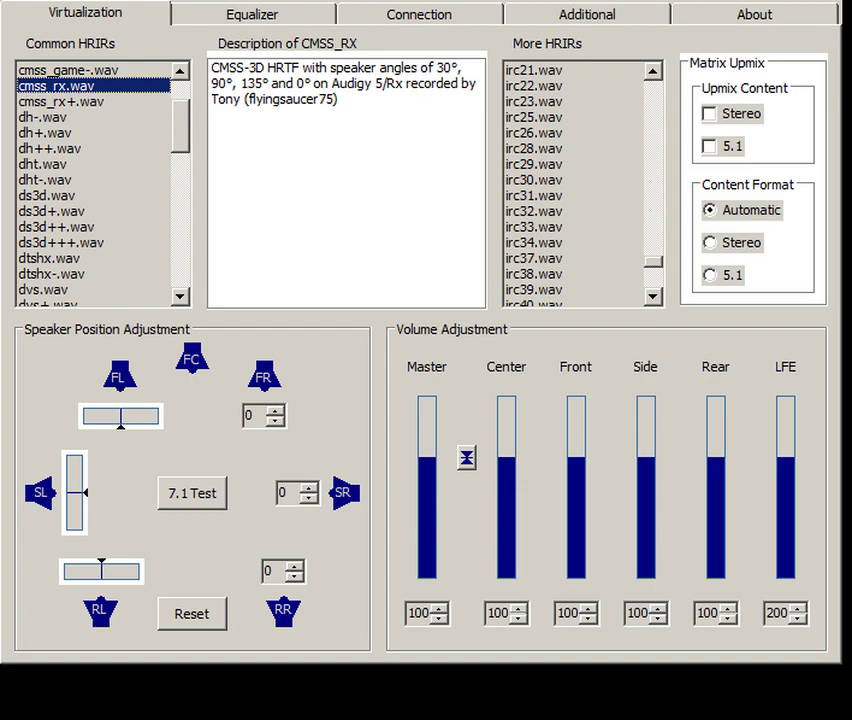
{"action": "left_click", "coordinate": [60, 118]}
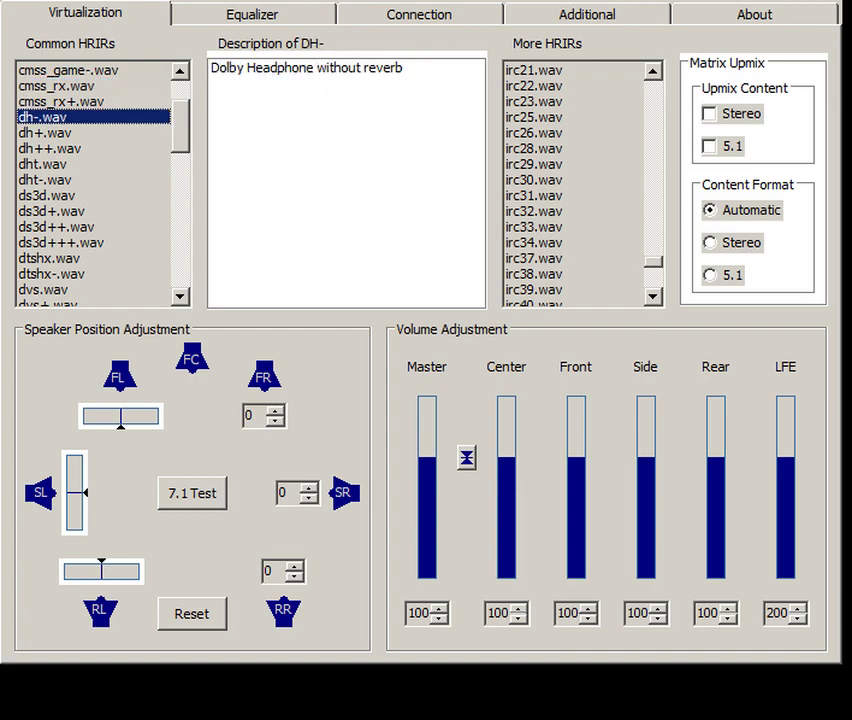
{"action": "scroll", "coordinate": [95, 185], "scroll_direction": "down", "scroll_amount": 1}
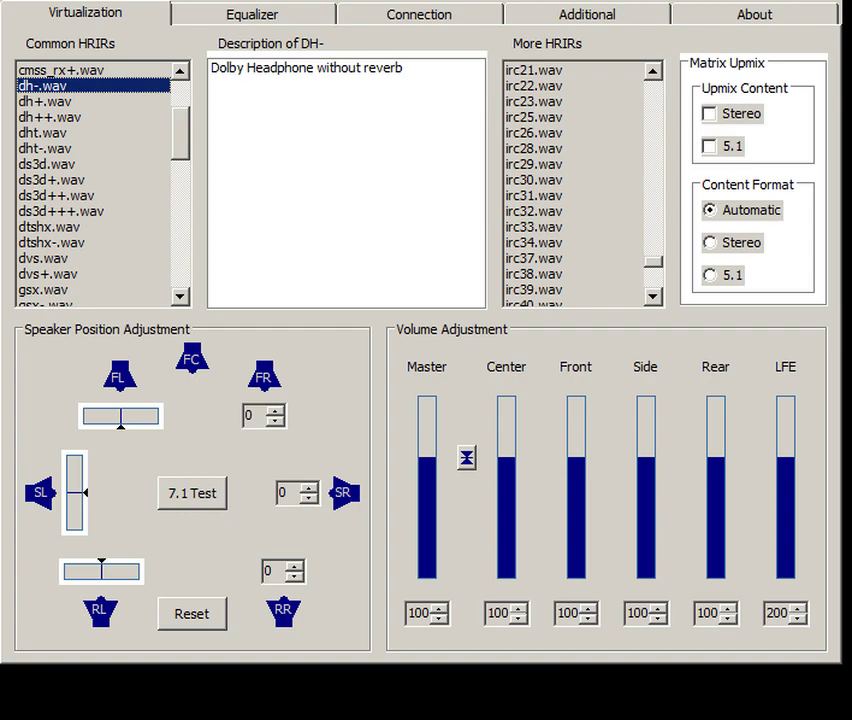
{"action": "left_click", "coordinate": [46, 149]}
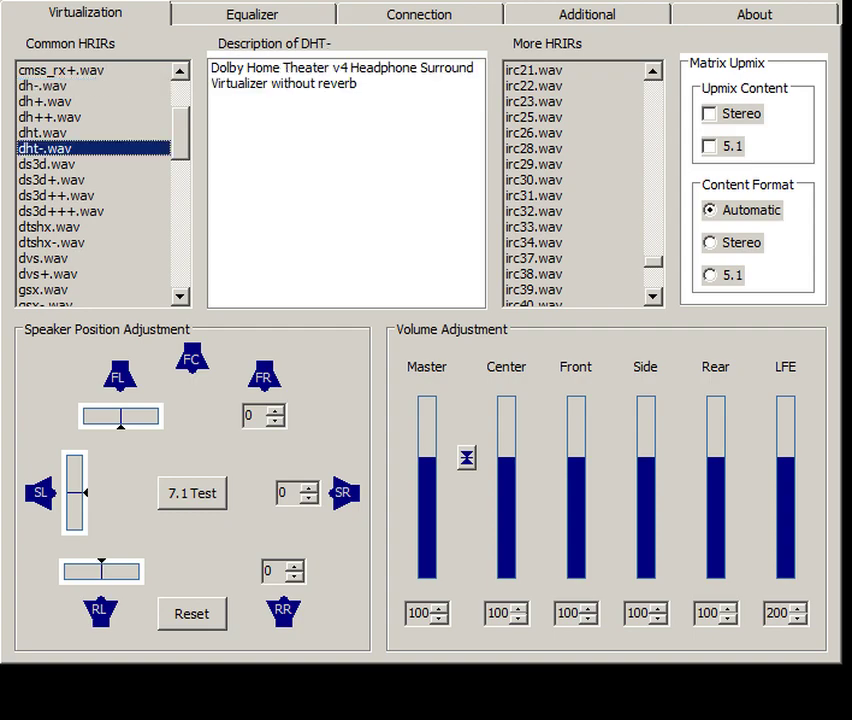
Step: Audition the common HRIRs ds3d.wav, dtshx-.wav and gsx-.wav by selecting each in turn
{"action": "left_click_drag", "start_coordinate": [181, 134], "coordinate": [181, 142]}
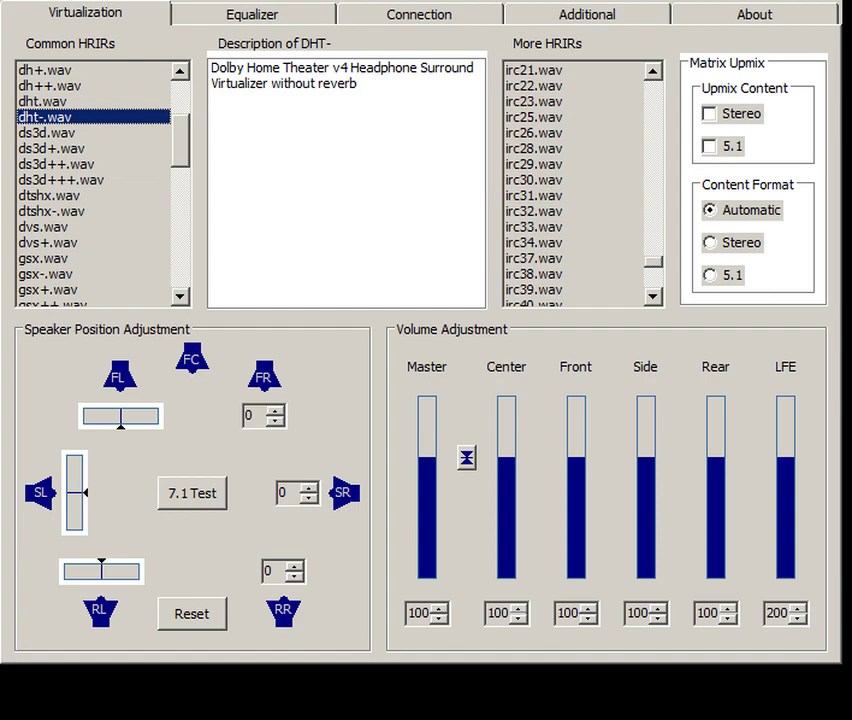
{"action": "left_click", "coordinate": [47, 133]}
{"action": "scroll", "coordinate": [95, 180], "scroll_direction": "down", "scroll_amount": 1}
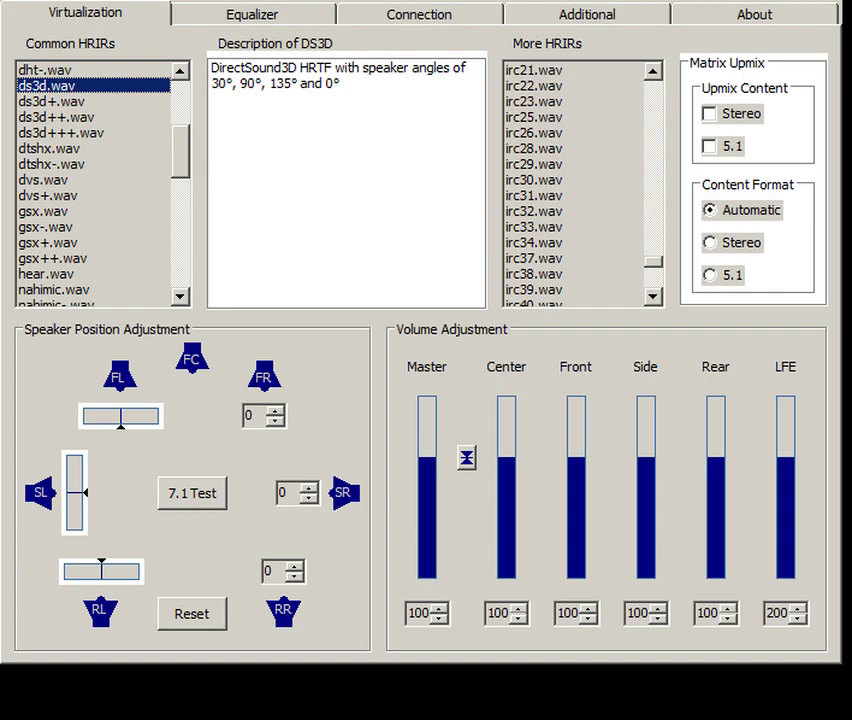
{"action": "left_click", "coordinate": [52, 164]}
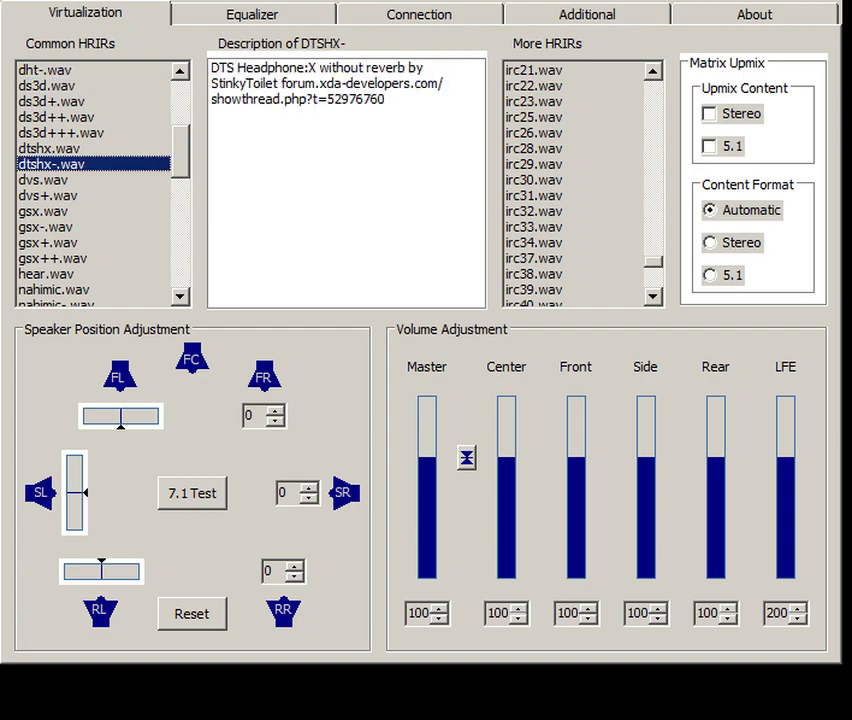
{"action": "scroll", "coordinate": [95, 180], "scroll_direction": "down", "scroll_amount": 1}
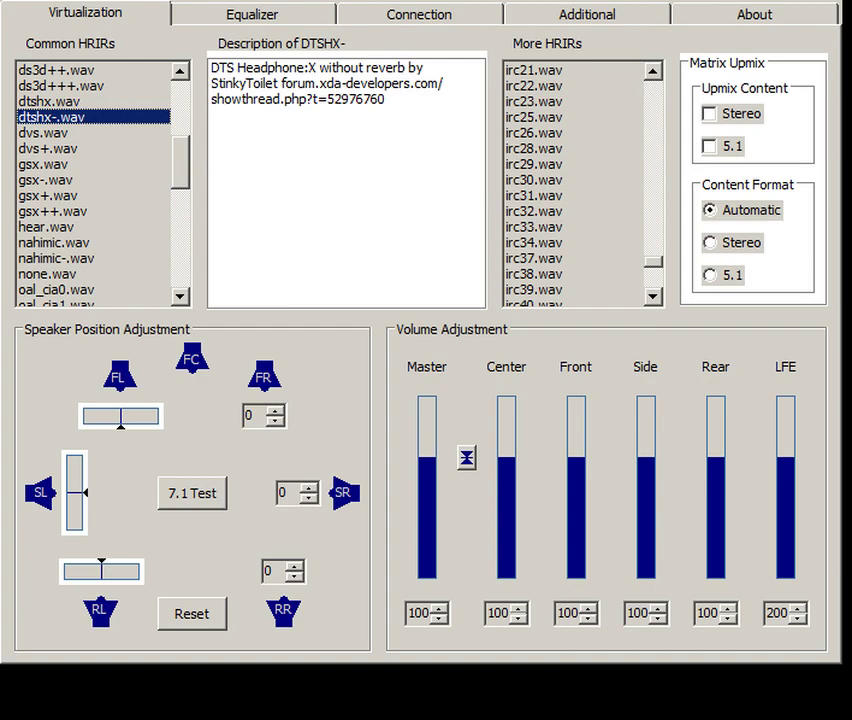
{"action": "left_click", "coordinate": [46, 180]}
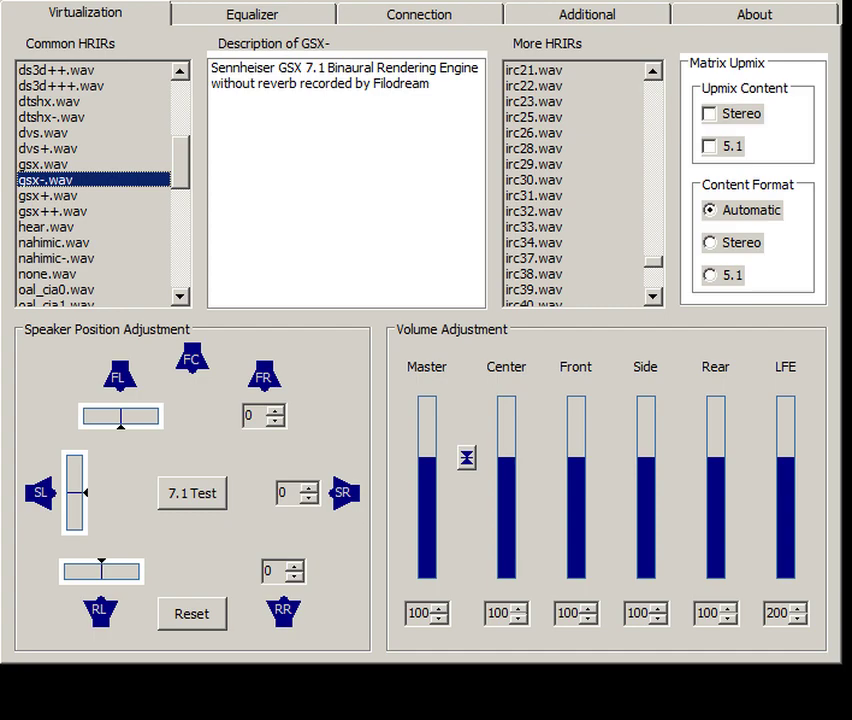
Step: Audition the common HRIRs hear.wav, nahimic-.wav and oal_cia0.wav by selecting each in turn
{"action": "scroll", "coordinate": [95, 183], "scroll_direction": "down", "scroll_amount": 2}
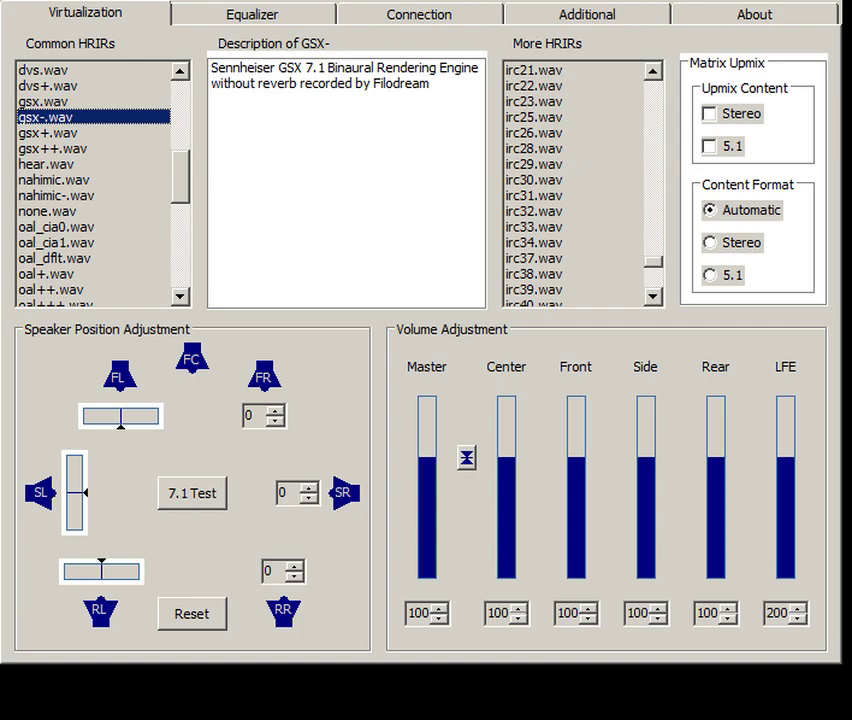
{"action": "left_click", "coordinate": [47, 164]}
{"action": "scroll", "coordinate": [95, 183], "scroll_direction": "down", "scroll_amount": 1}
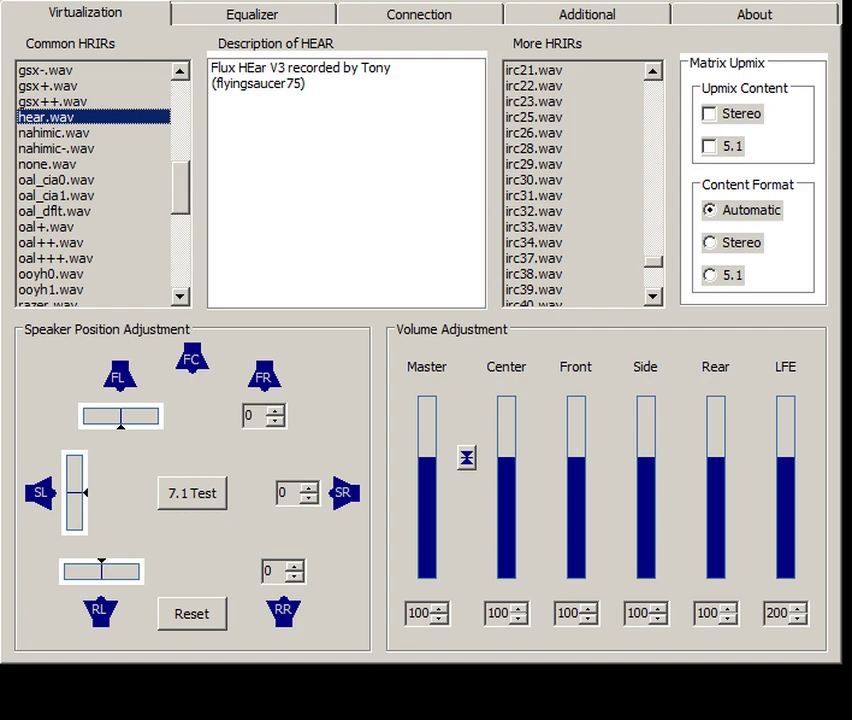
{"action": "left_click", "coordinate": [57, 149]}
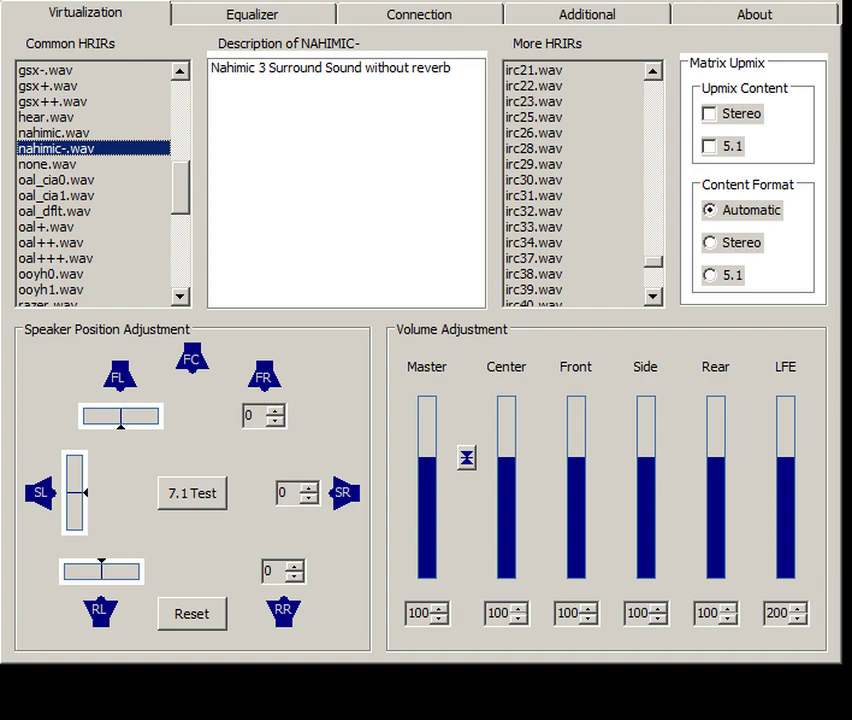
{"action": "left_click", "coordinate": [57, 180]}
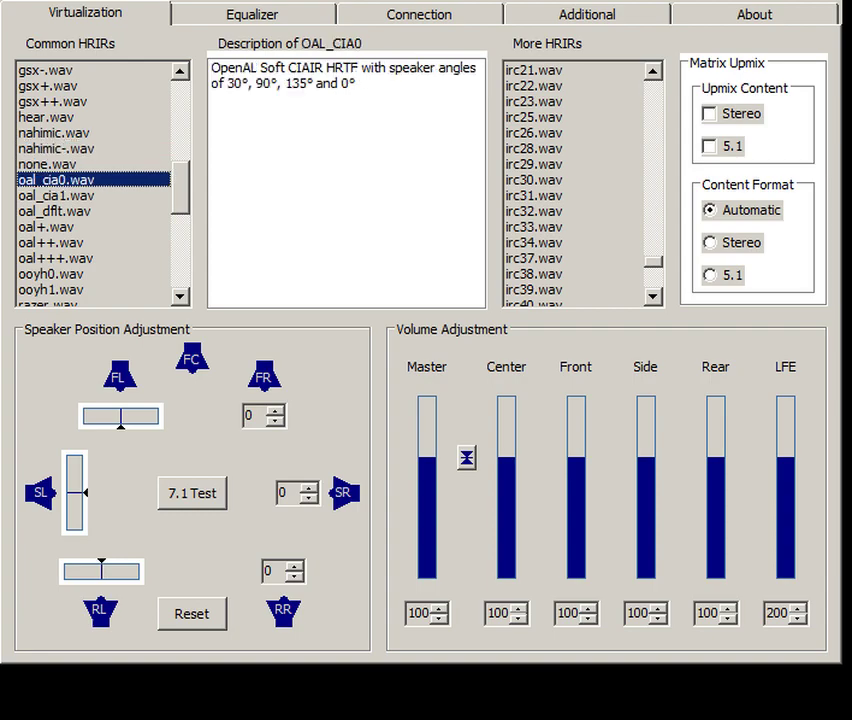
Step: Audition the common HRIRs oal_dflt.wav, ooyh1.wav and razer_fix.wav by selecting each in turn
{"action": "scroll", "coordinate": [93, 180], "scroll_direction": "down", "scroll_amount": 2}
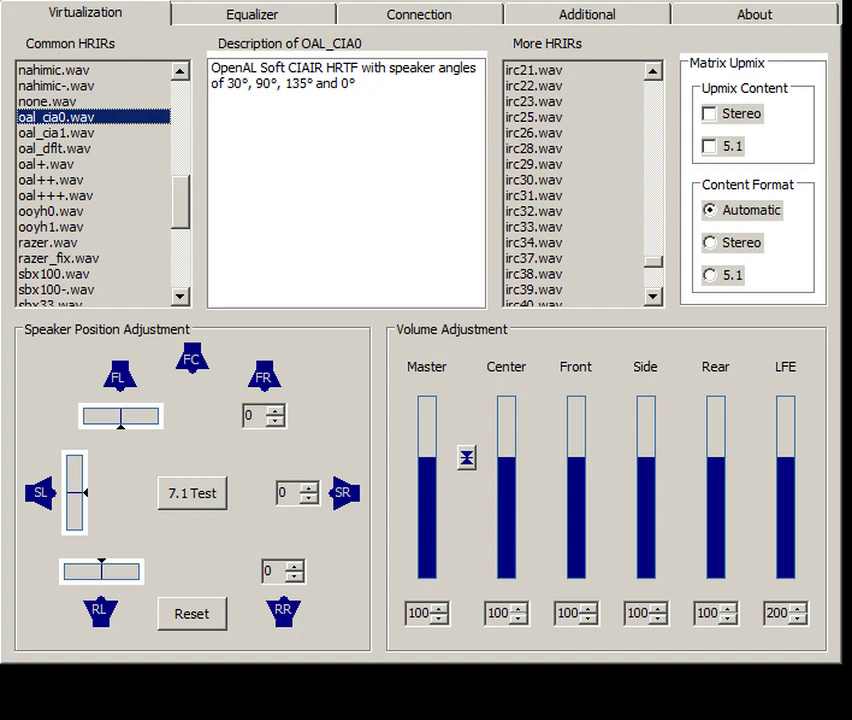
{"action": "left_click", "coordinate": [55, 149]}
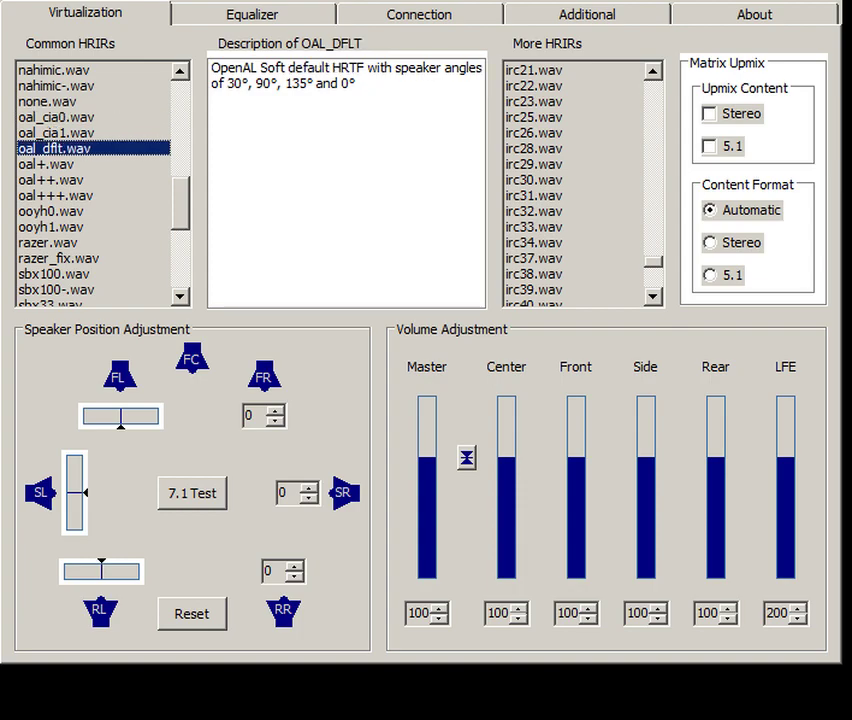
{"action": "scroll", "coordinate": [93, 180], "scroll_direction": "down", "scroll_amount": 1}
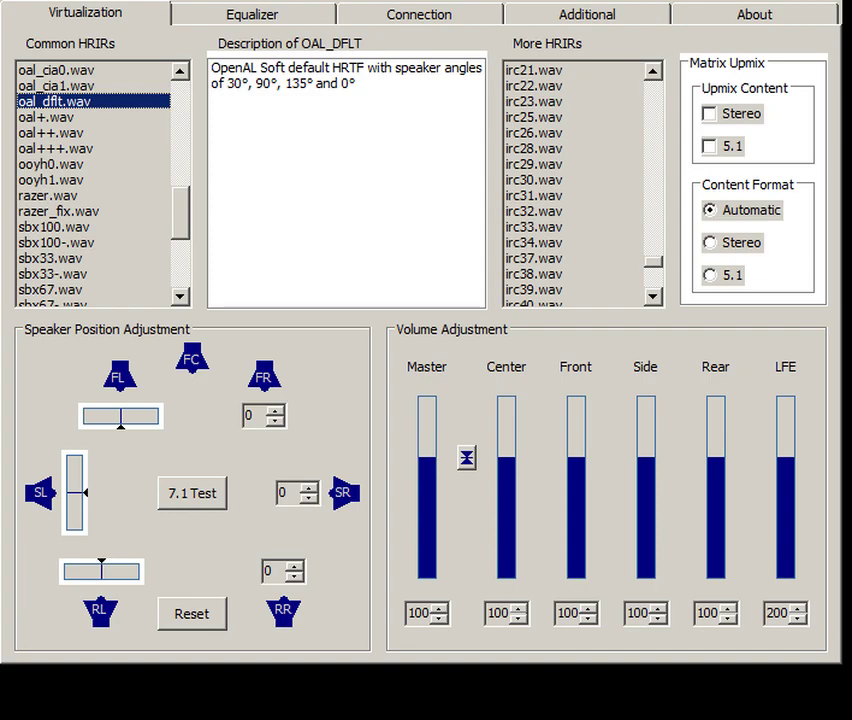
{"action": "left_click", "coordinate": [93, 180]}
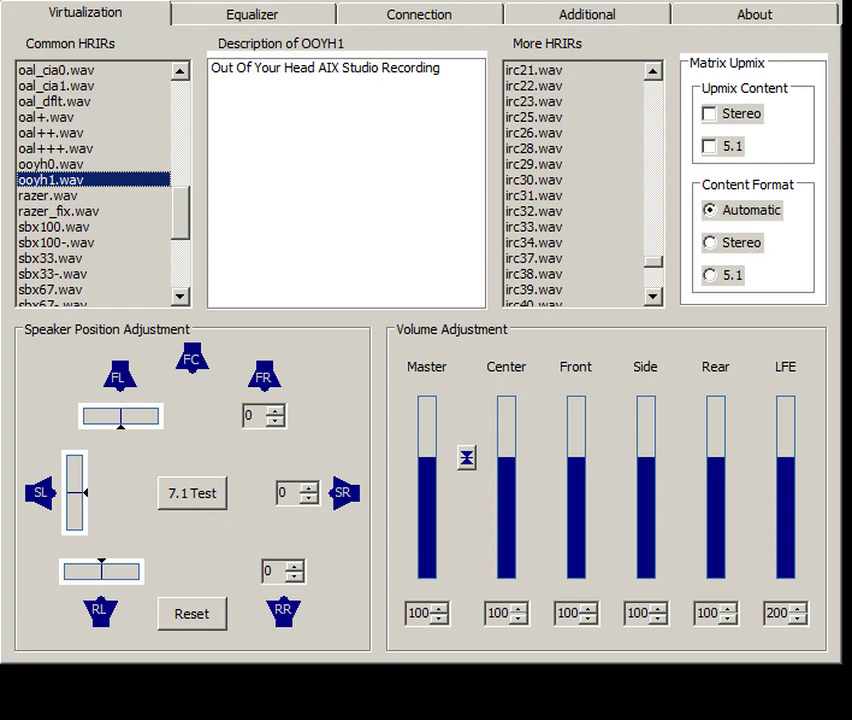
{"action": "left_click", "coordinate": [60, 211]}
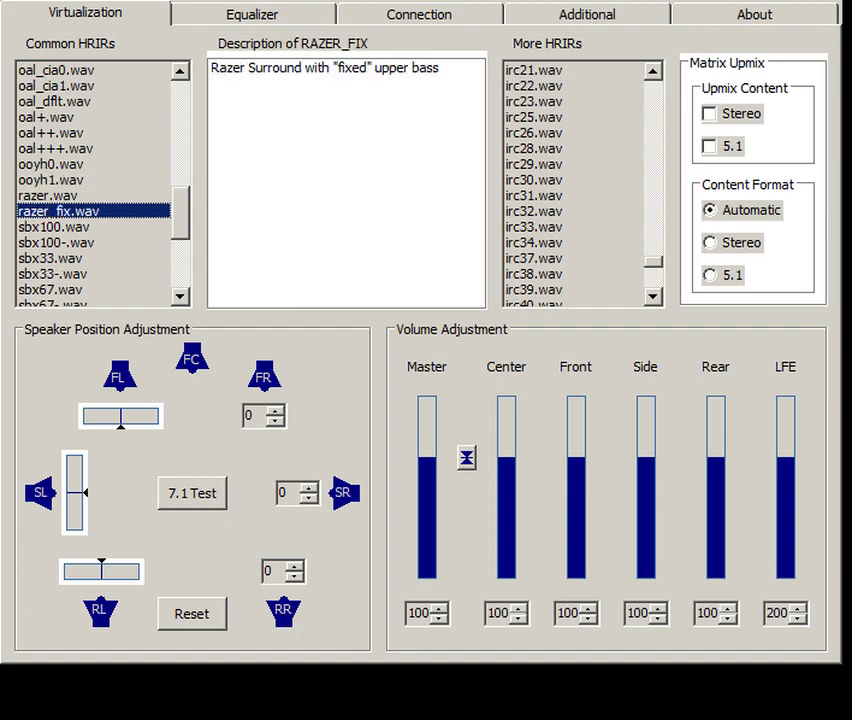
Step: Compare the SBX Pro Studio HRIRs without reverb by selecting sbx100-.wav, sbx33-.wav and sbx67-.wav in turn
{"action": "scroll", "coordinate": [93, 183], "scroll_direction": "down", "scroll_amount": 2}
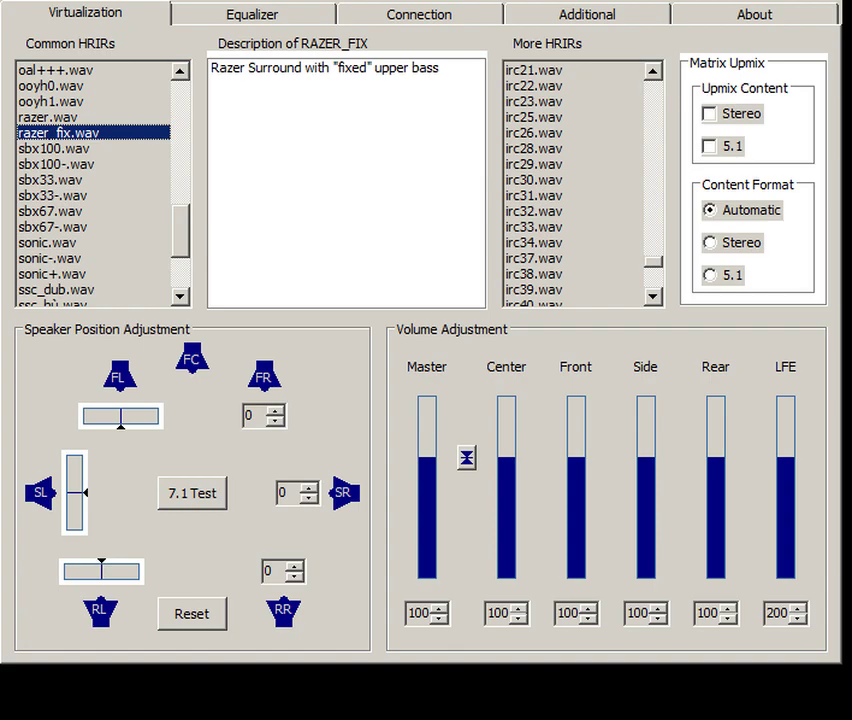
{"action": "left_click", "coordinate": [56, 164]}
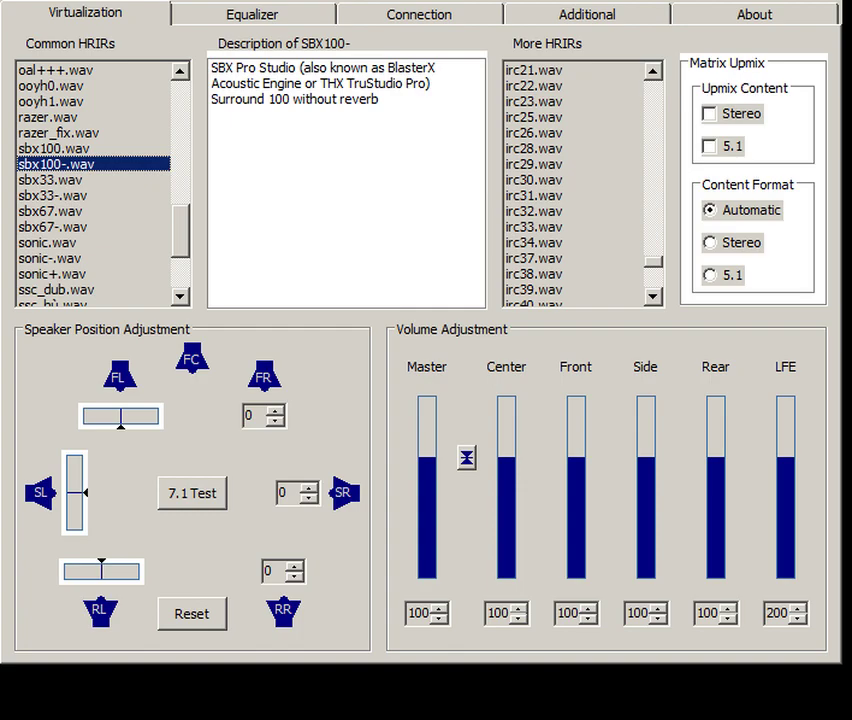
{"action": "scroll", "coordinate": [93, 183], "scroll_direction": "down", "scroll_amount": 1}
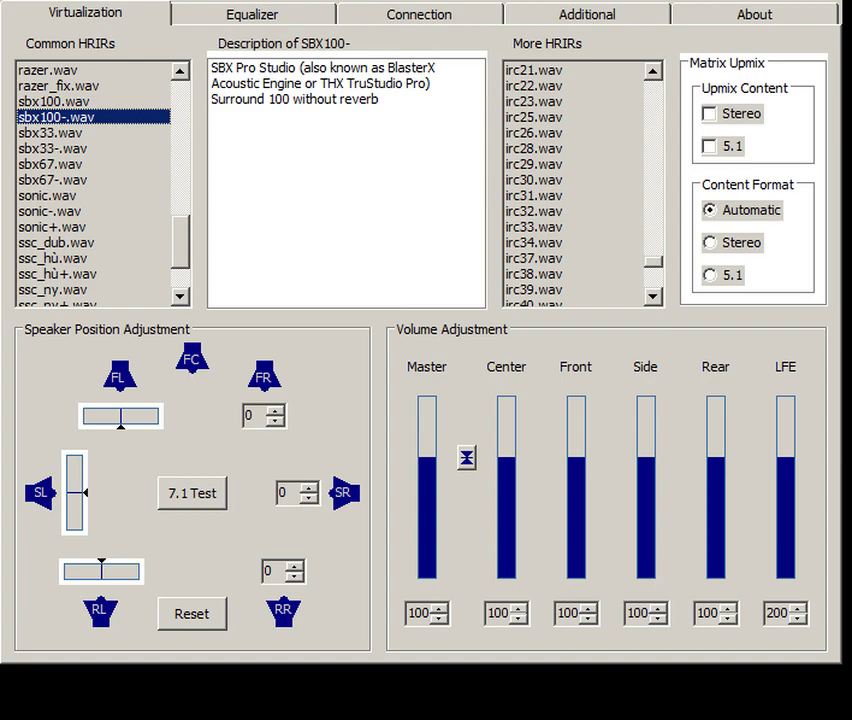
{"action": "left_click", "coordinate": [53, 149]}
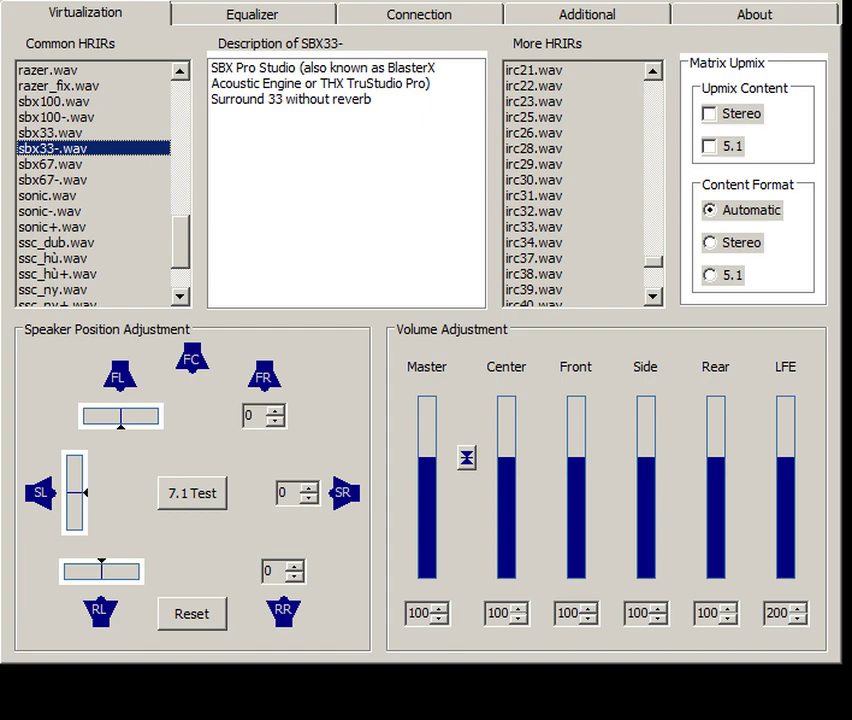
{"action": "left_click", "coordinate": [53, 180]}
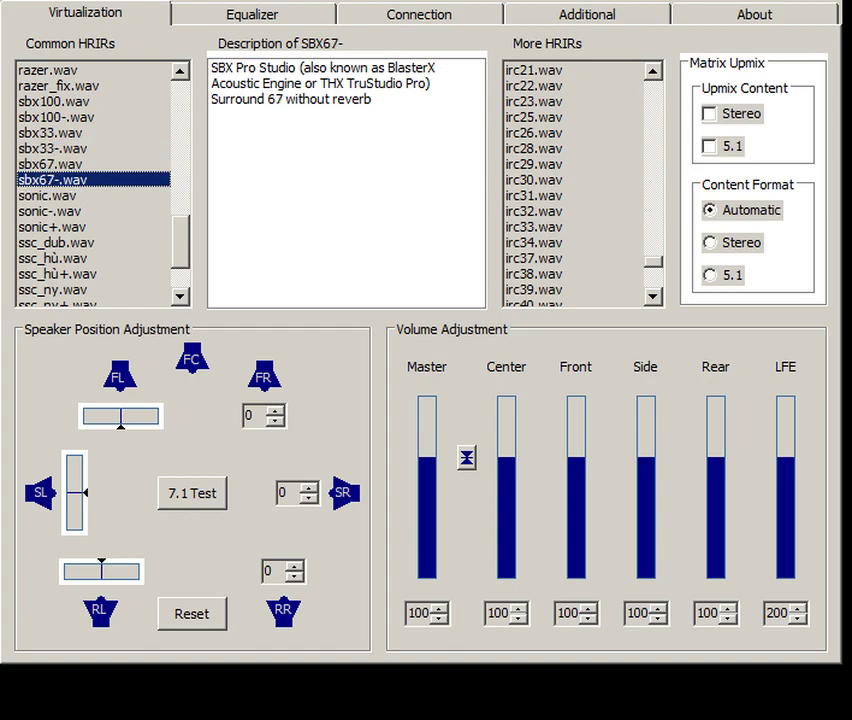
Step: Audition the common HRIRs sonic-.wav and ssc_hù.wav, ending with waves-.wav selected
{"action": "scroll", "coordinate": [94, 180], "scroll_direction": "down", "scroll_amount": 2}
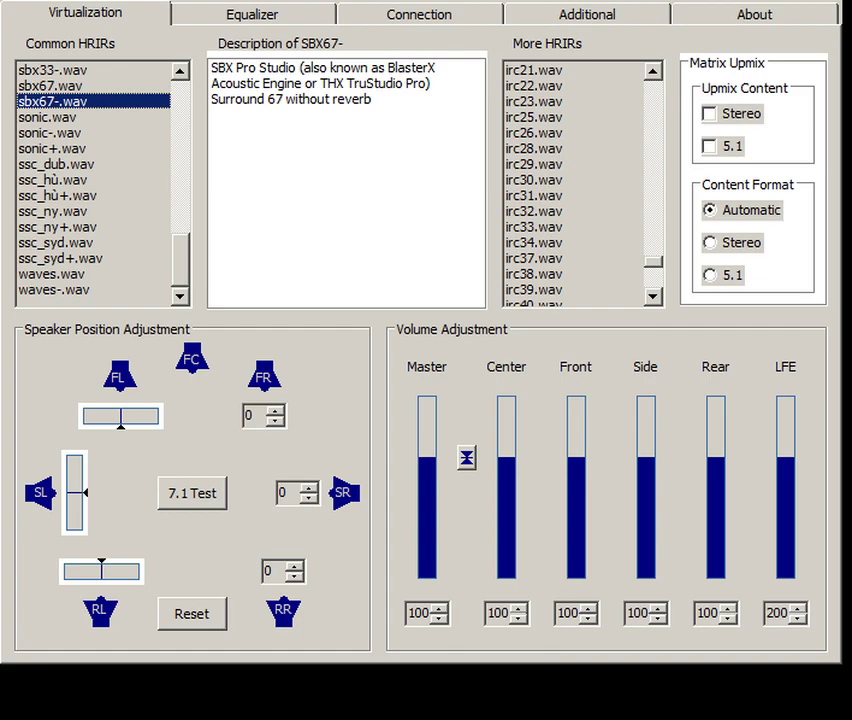
{"action": "left_click", "coordinate": [50, 133]}
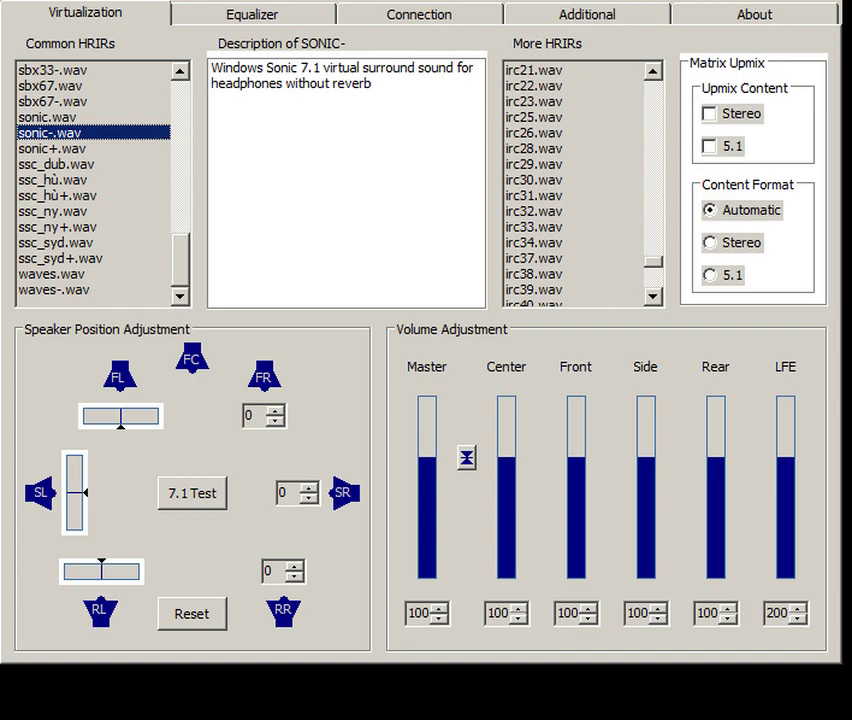
{"action": "left_click", "coordinate": [54, 180]}
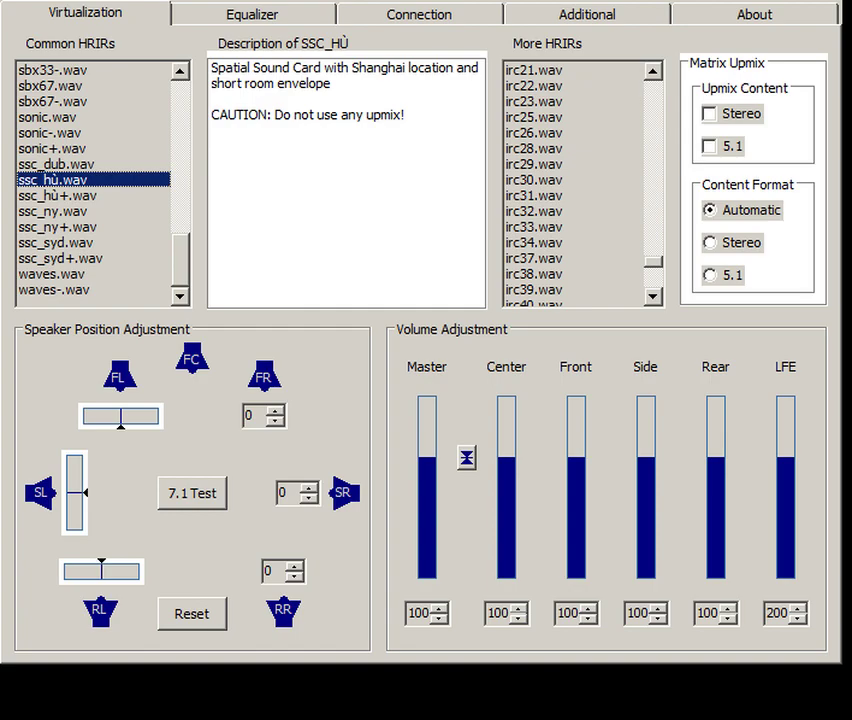
{"action": "left_click", "coordinate": [54, 290]}
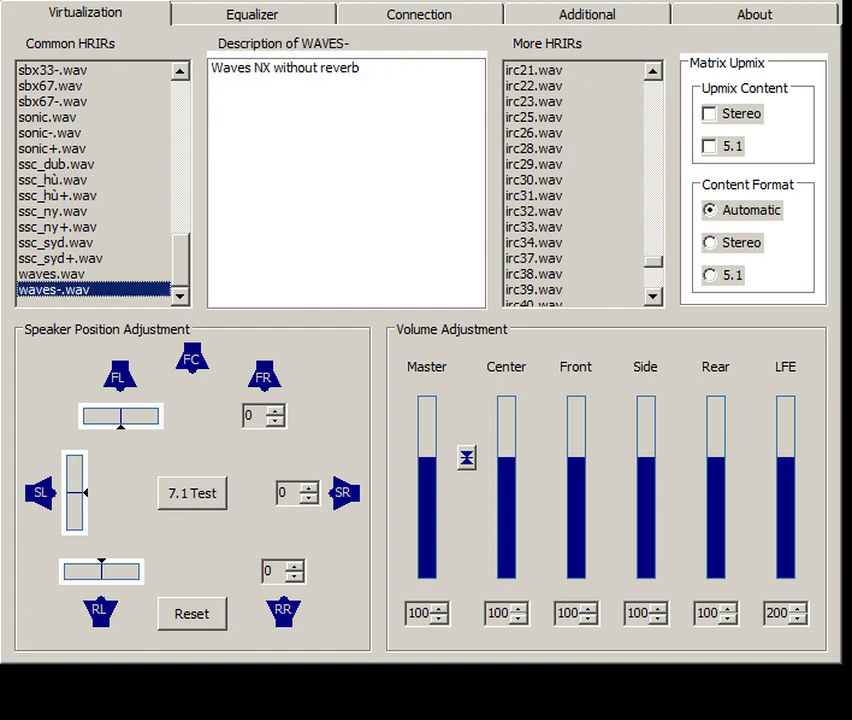